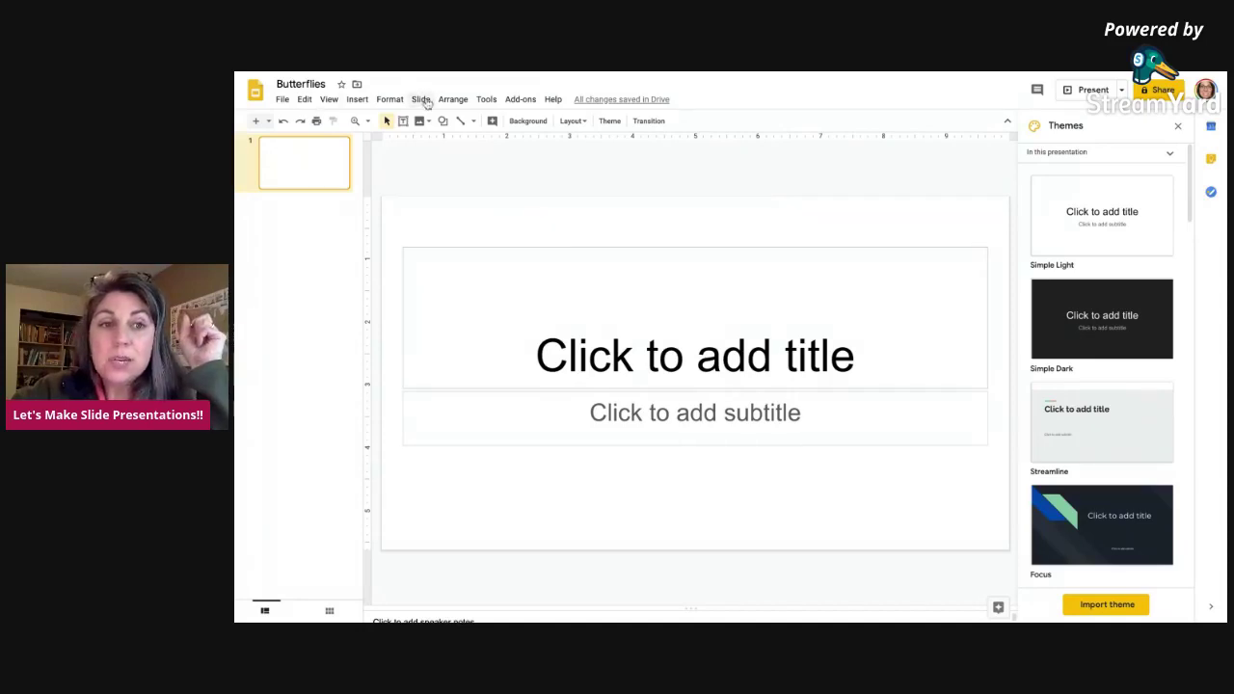
# Add two new slides from the Slide menu so the deck has three
pyautogui.click(422, 100)
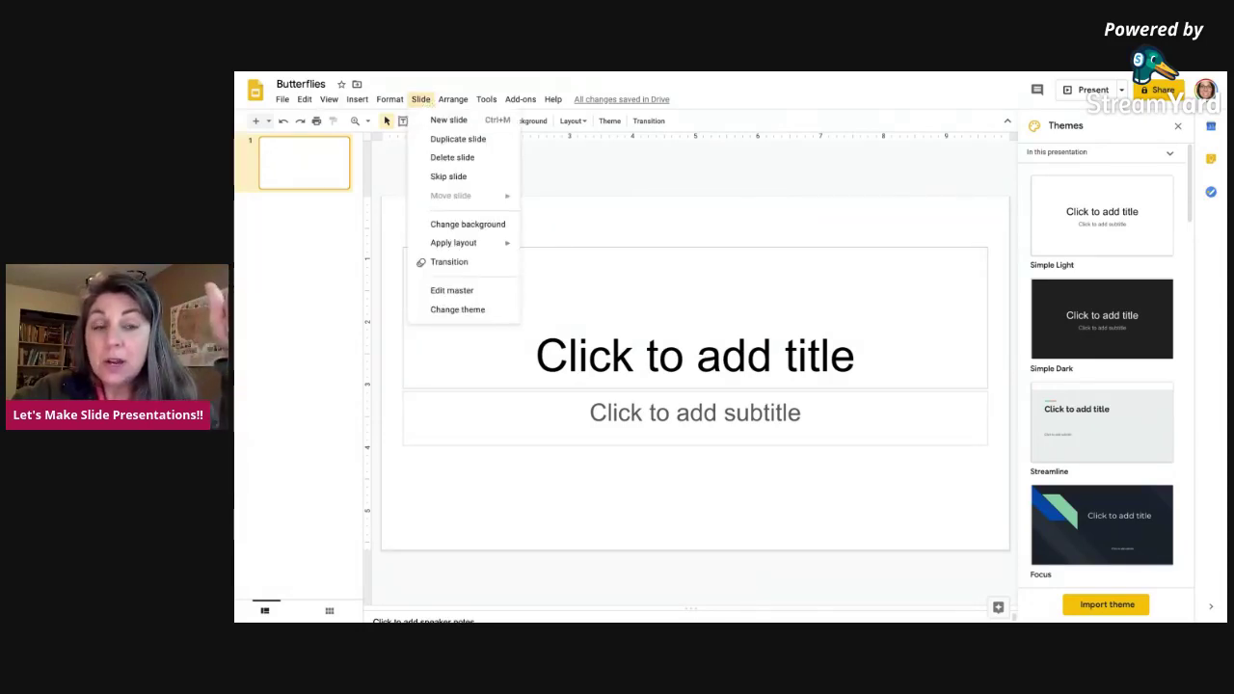
pyautogui.click(434, 120)
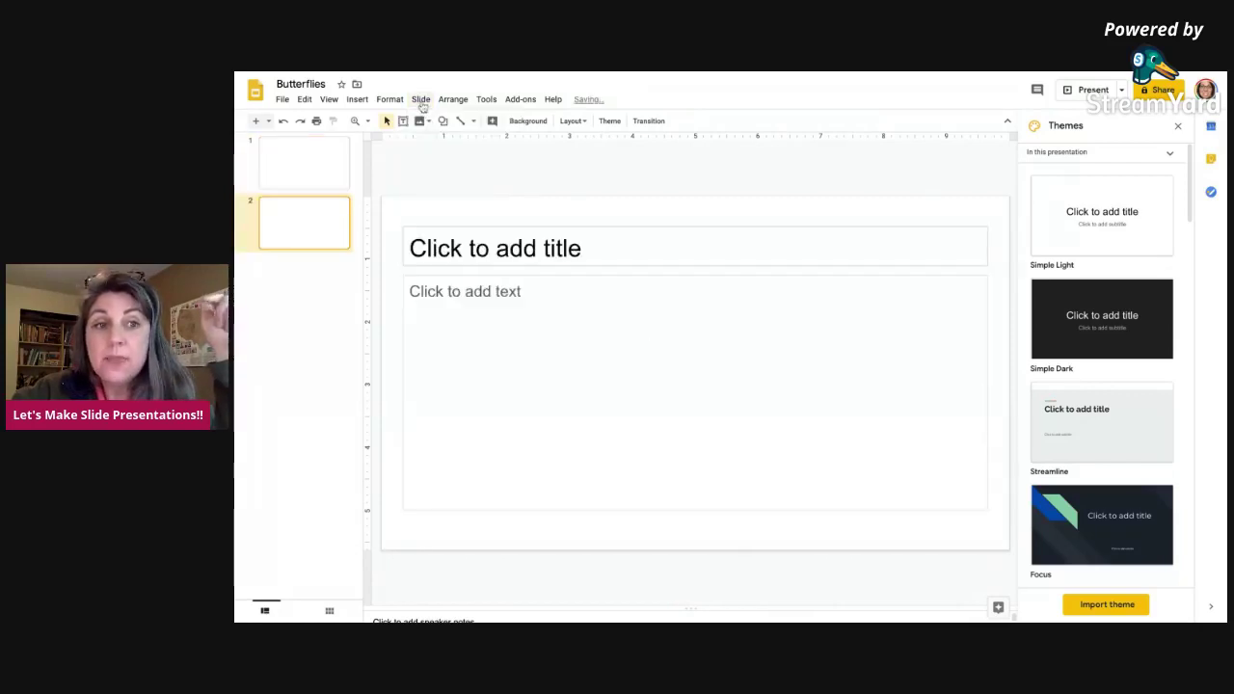
pyautogui.click(421, 100)
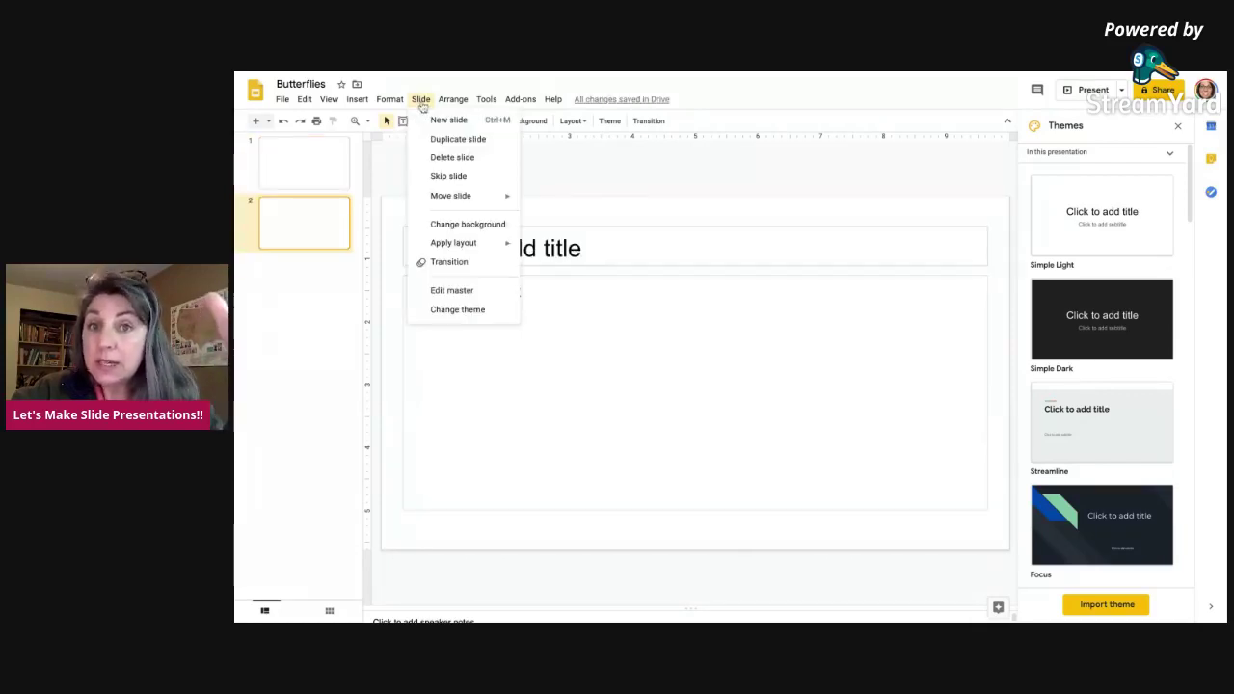
pyautogui.click(430, 121)
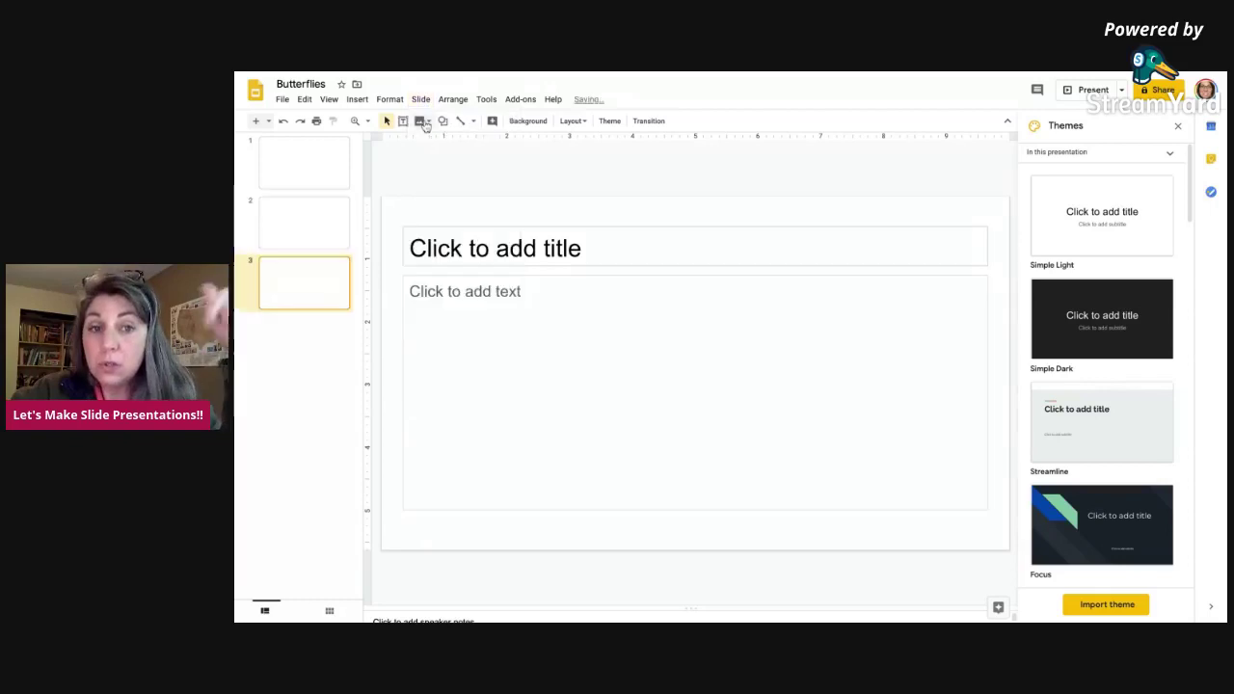
# Browse slides 1–3 in the filmstrip, ending back on the title slide
pyautogui.click(313, 172)
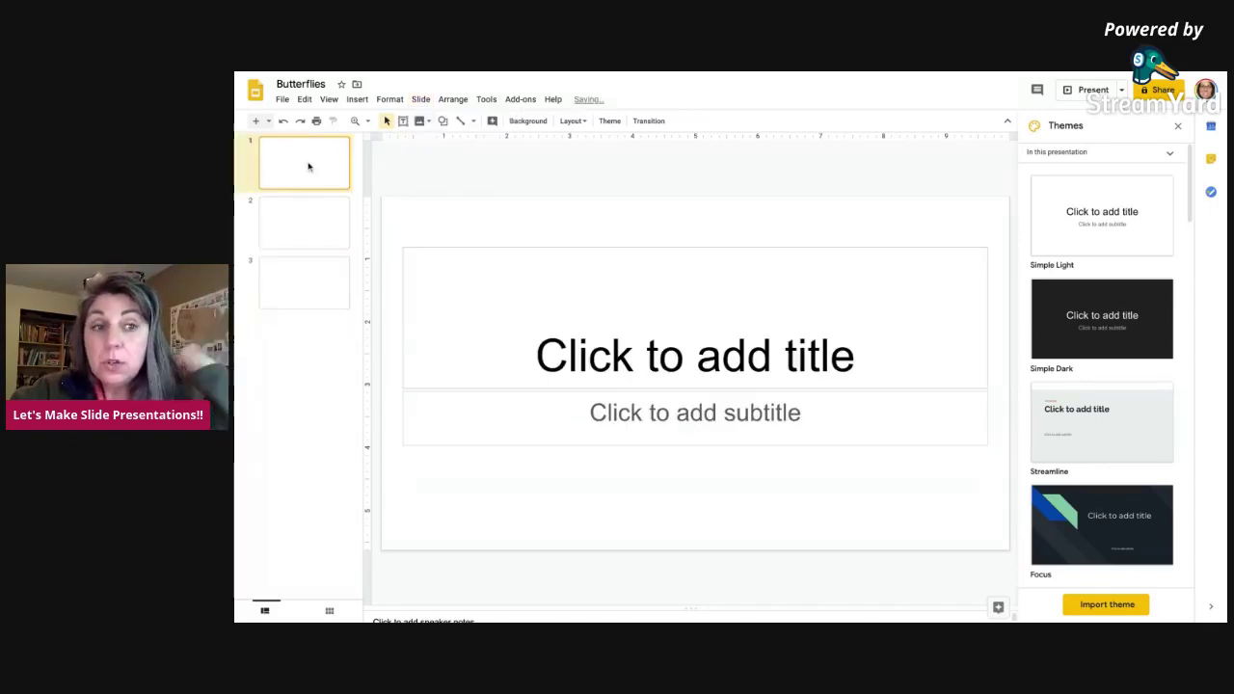
pyautogui.click(308, 214)
pyautogui.click(308, 277)
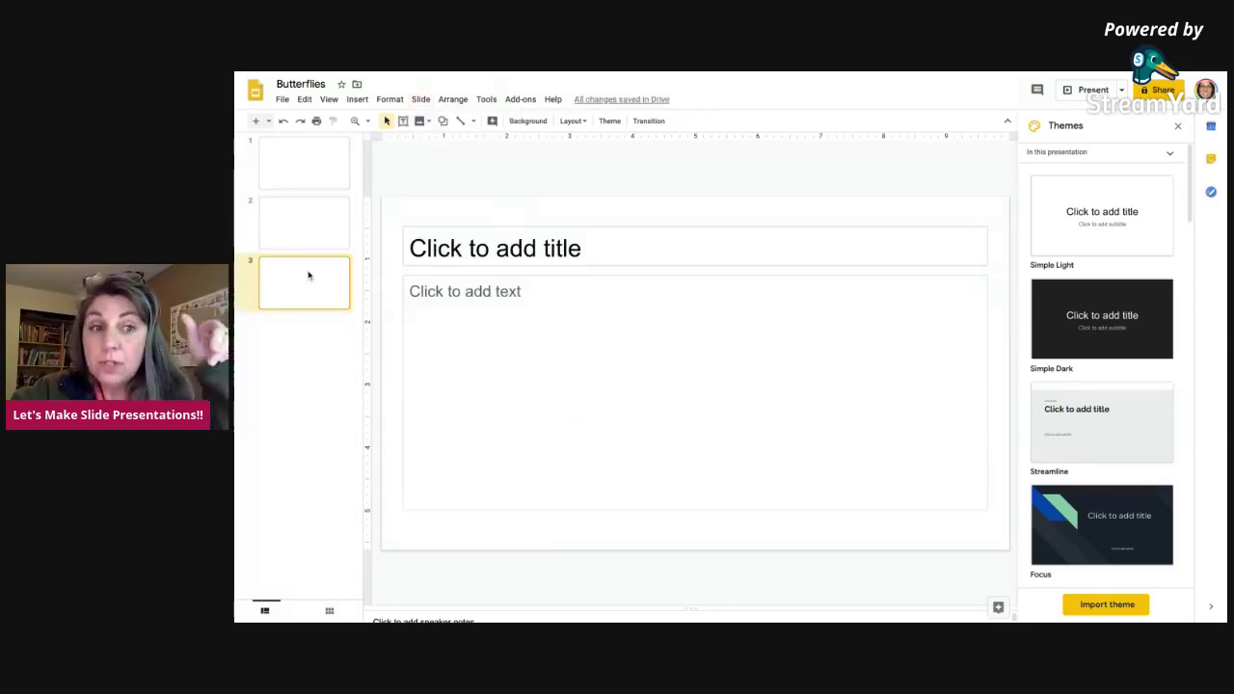
pyautogui.click(301, 185)
pyautogui.click(302, 220)
pyautogui.click(304, 284)
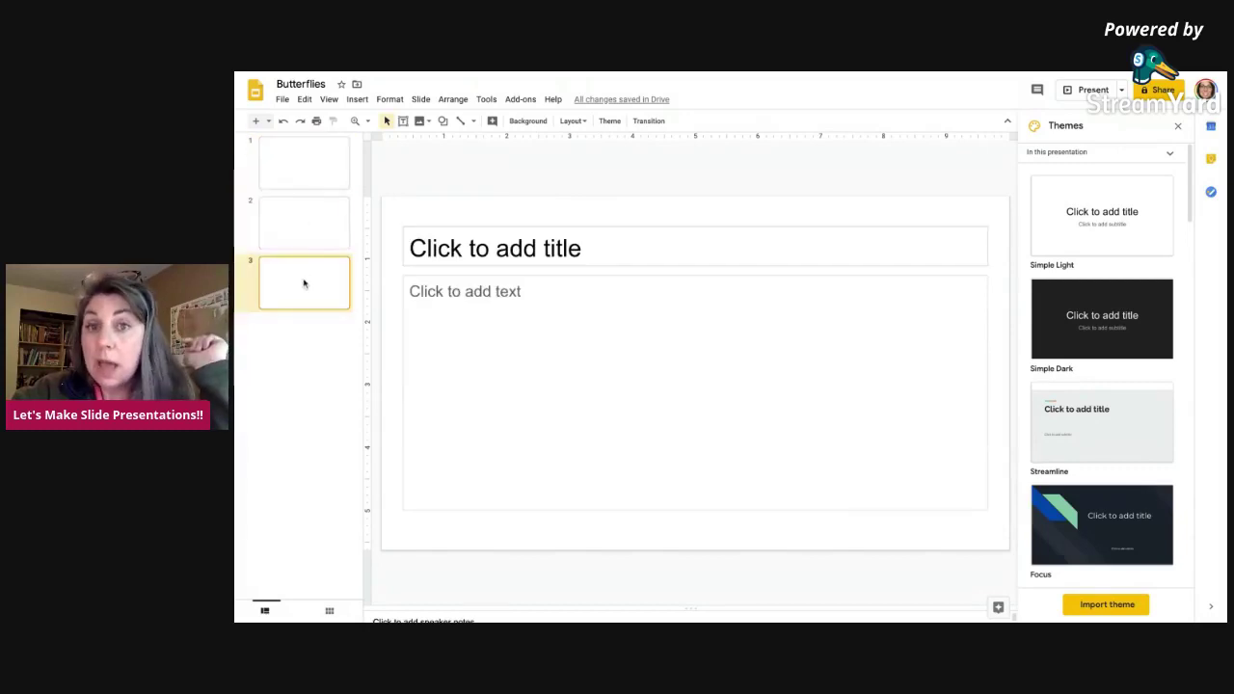
pyautogui.click(302, 185)
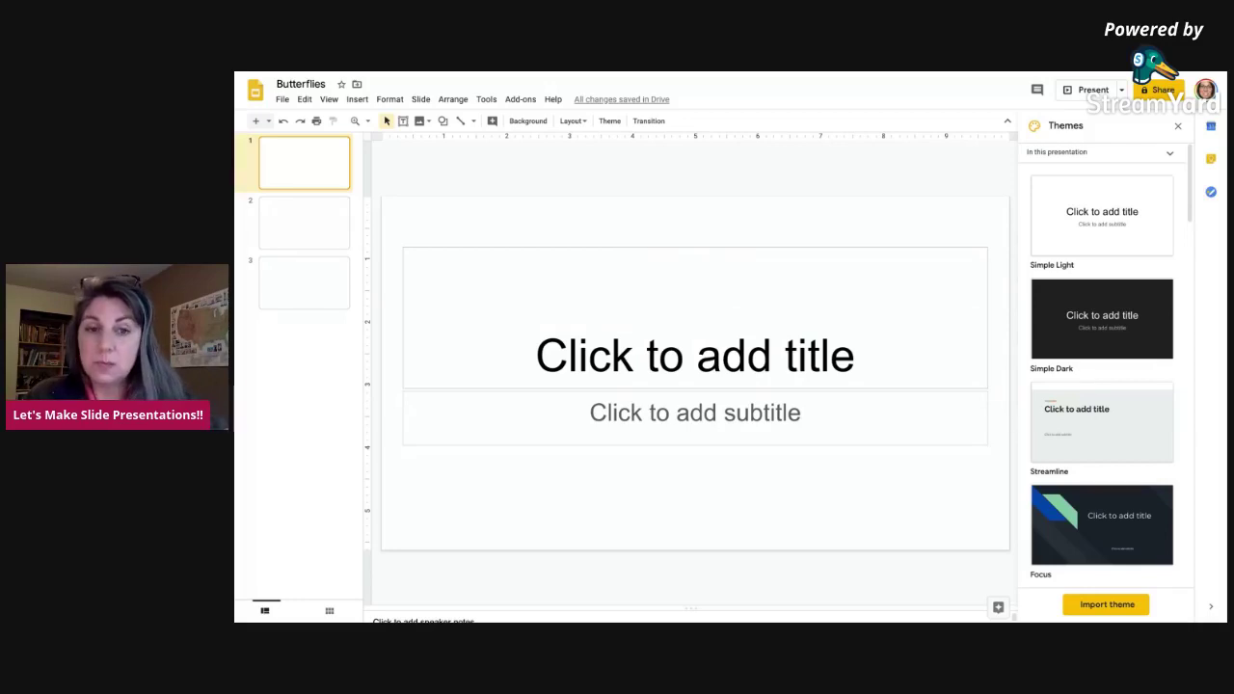
# Type 'Butterflies' into the title placeholder on slide 1
pyautogui.click(696, 355)
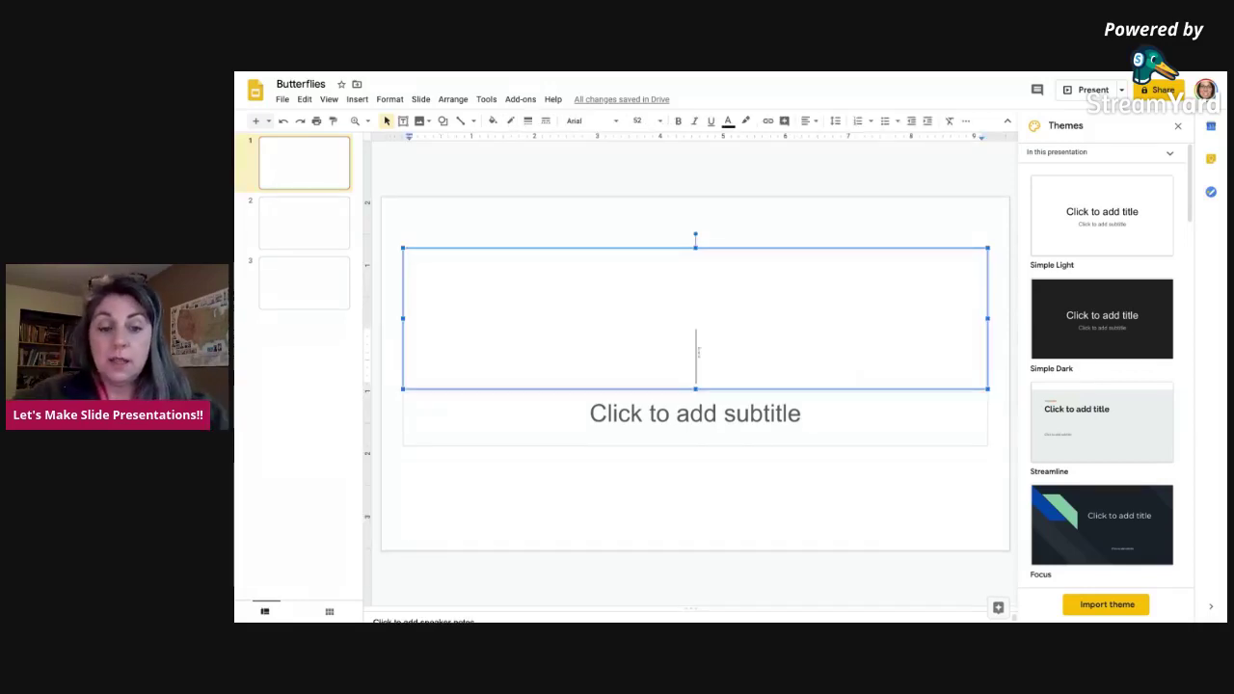
pyautogui.write('Butter')
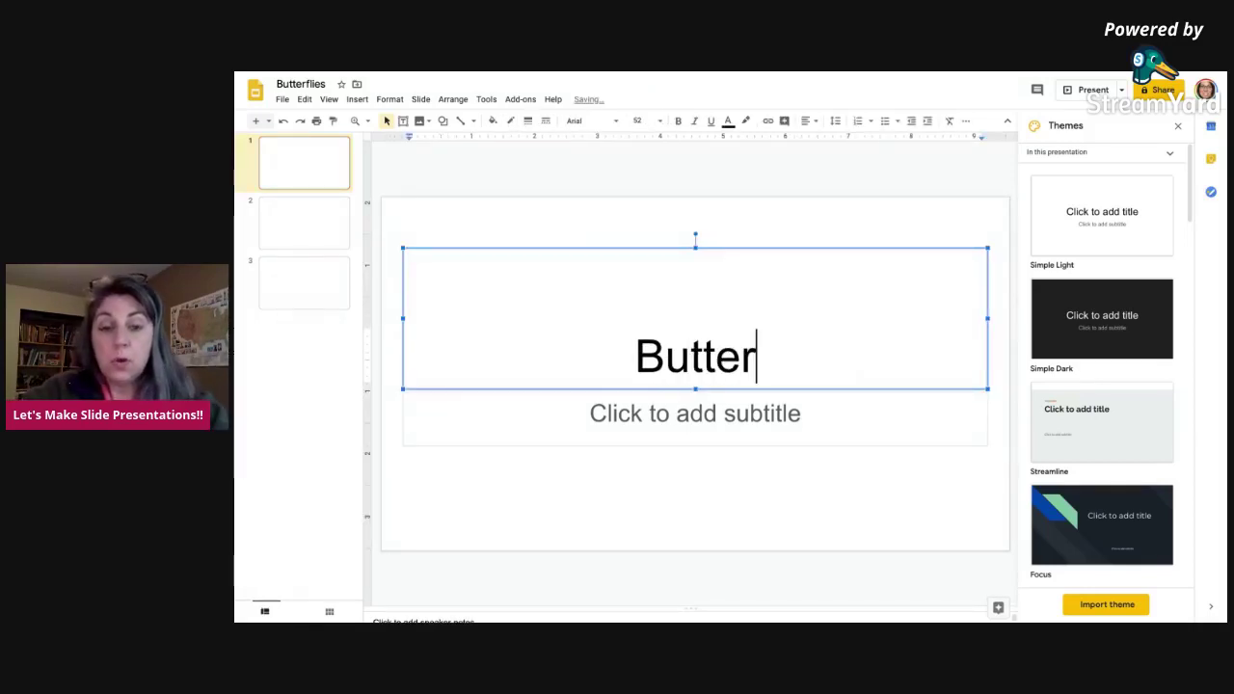
pyautogui.write('flies')
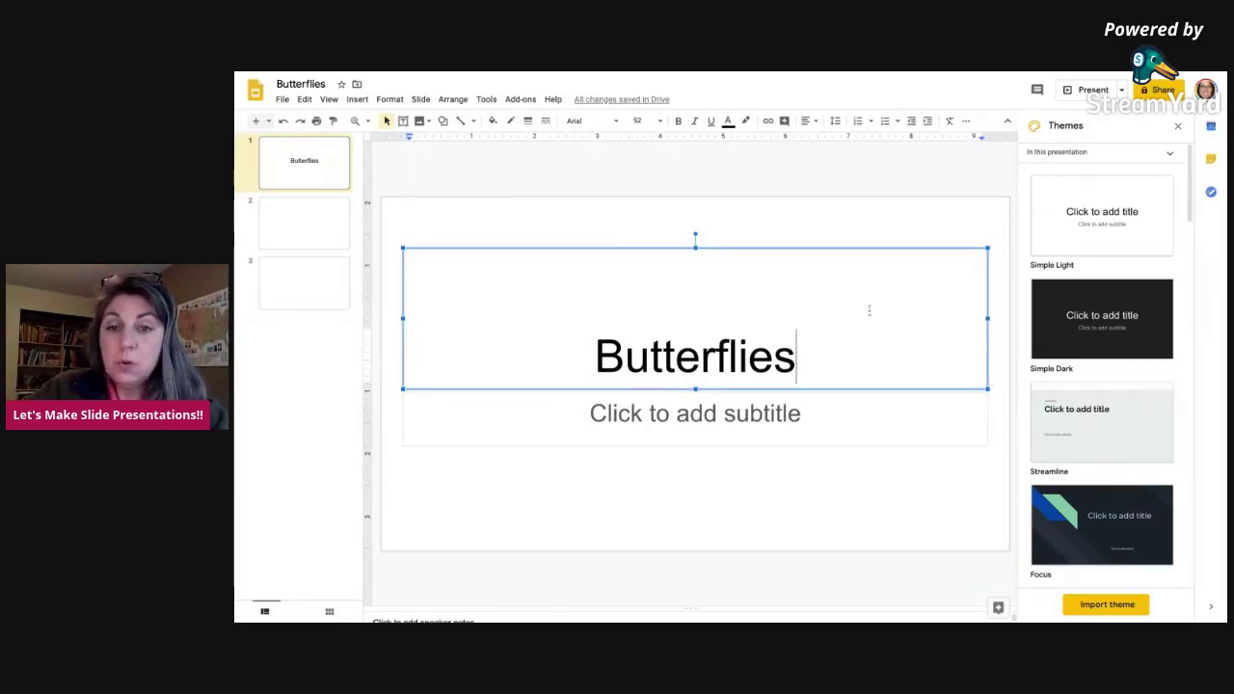
pyautogui.click(858, 224)
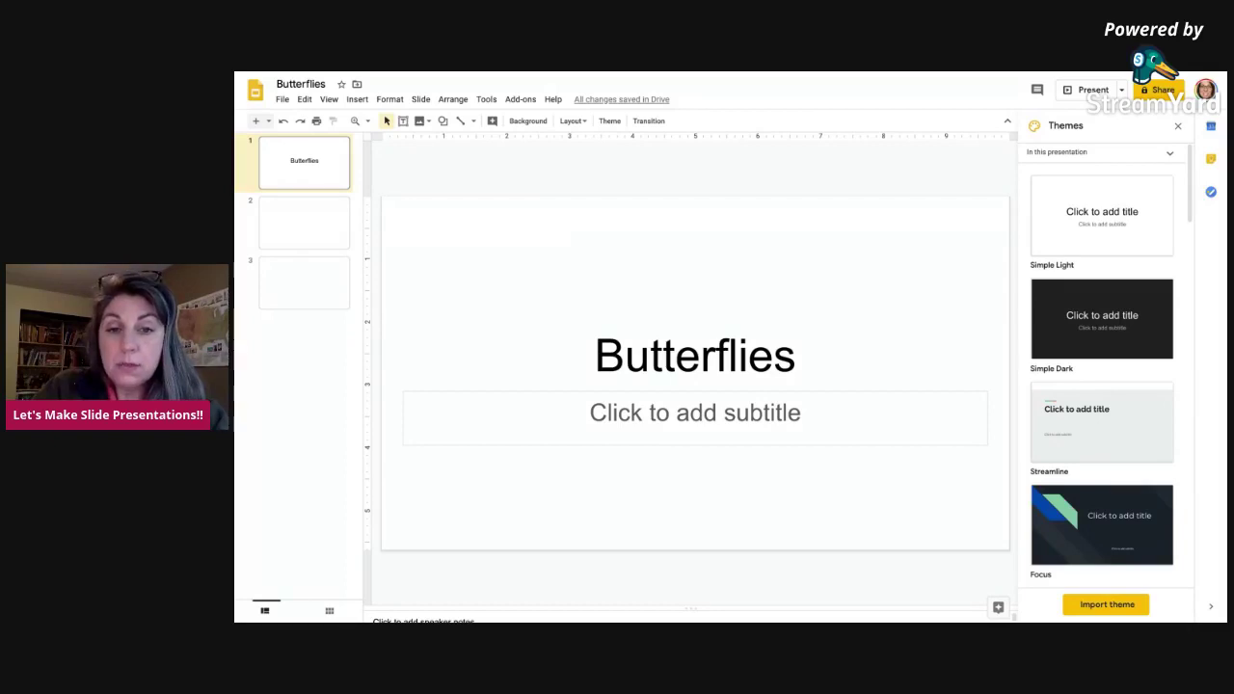
# Shrink the 'Butterflies' title box and drag it up to the top centre of the slide
pyautogui.click(786, 262)
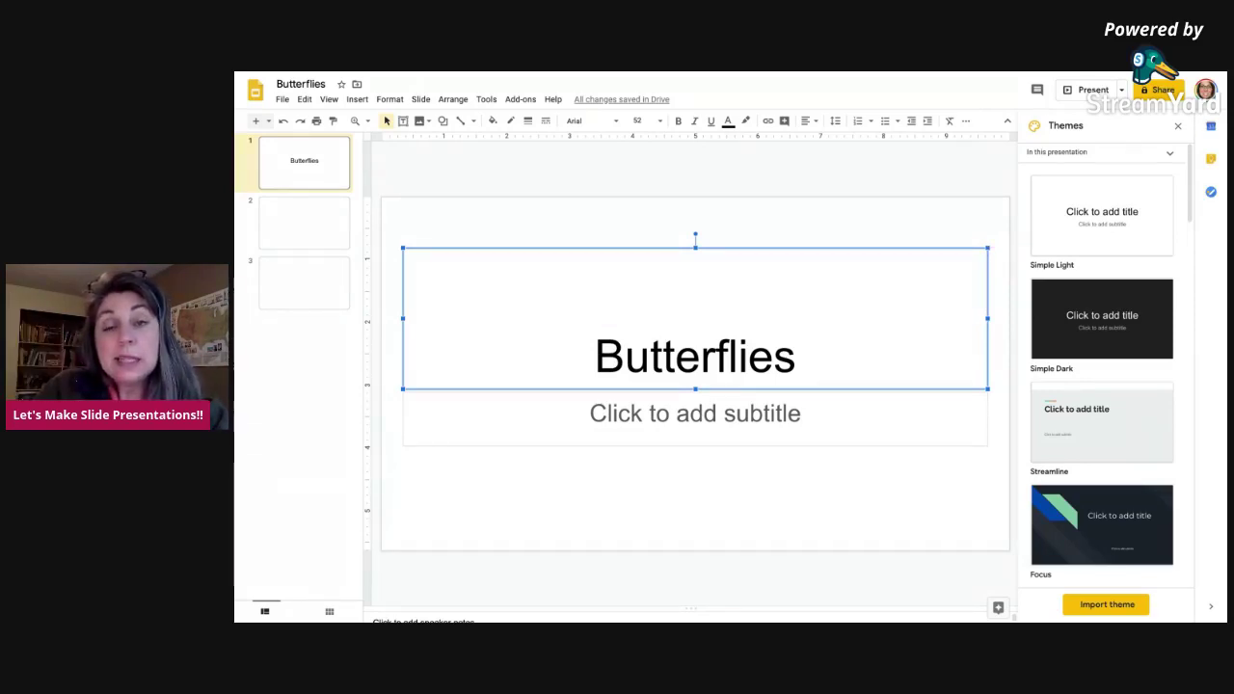
pyautogui.moveTo(987, 248); pyautogui.dragTo(797, 335)
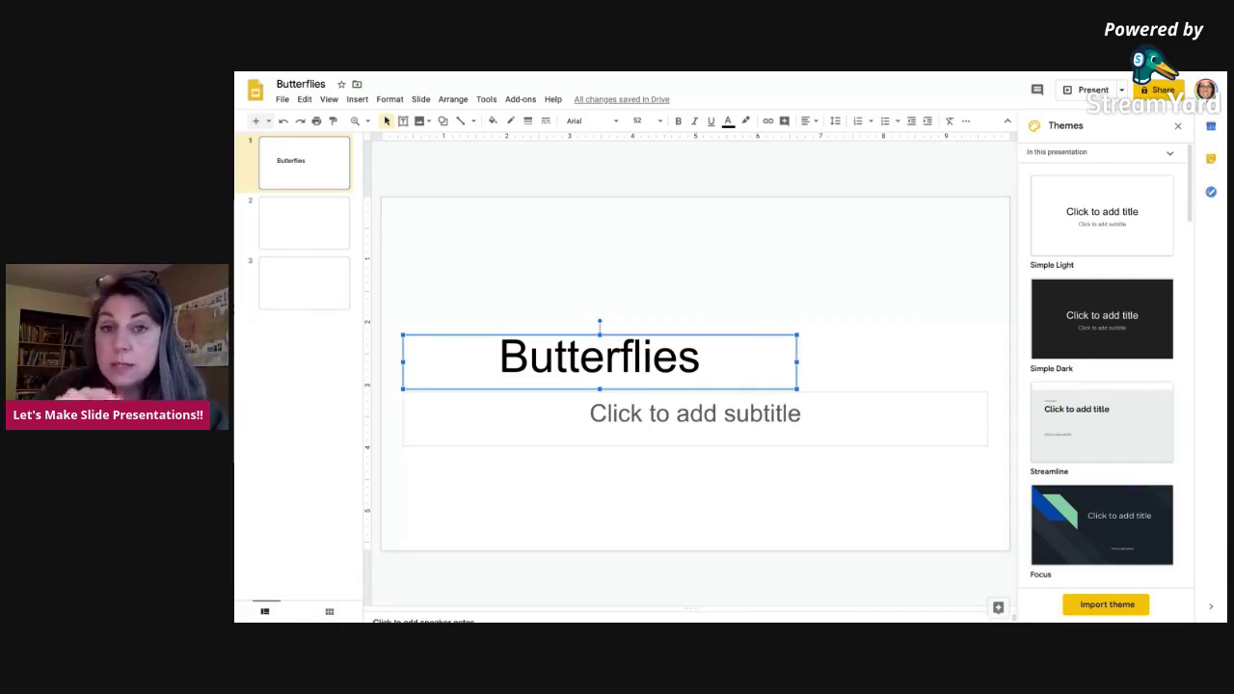
pyautogui.moveTo(501, 336); pyautogui.dragTo(596, 225)
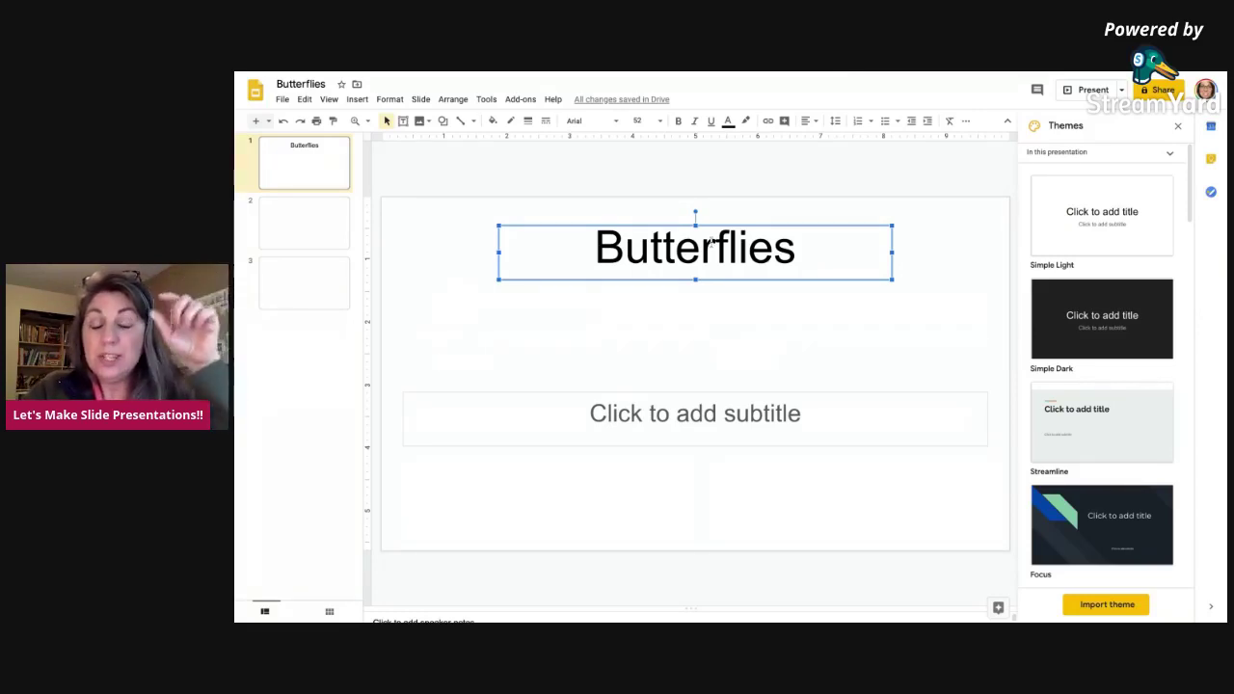
# Highlight the entire word 'Butterflies' inside the slide 1 title box
pyautogui.click(599, 248)
pyautogui.doubleClick(599, 248)
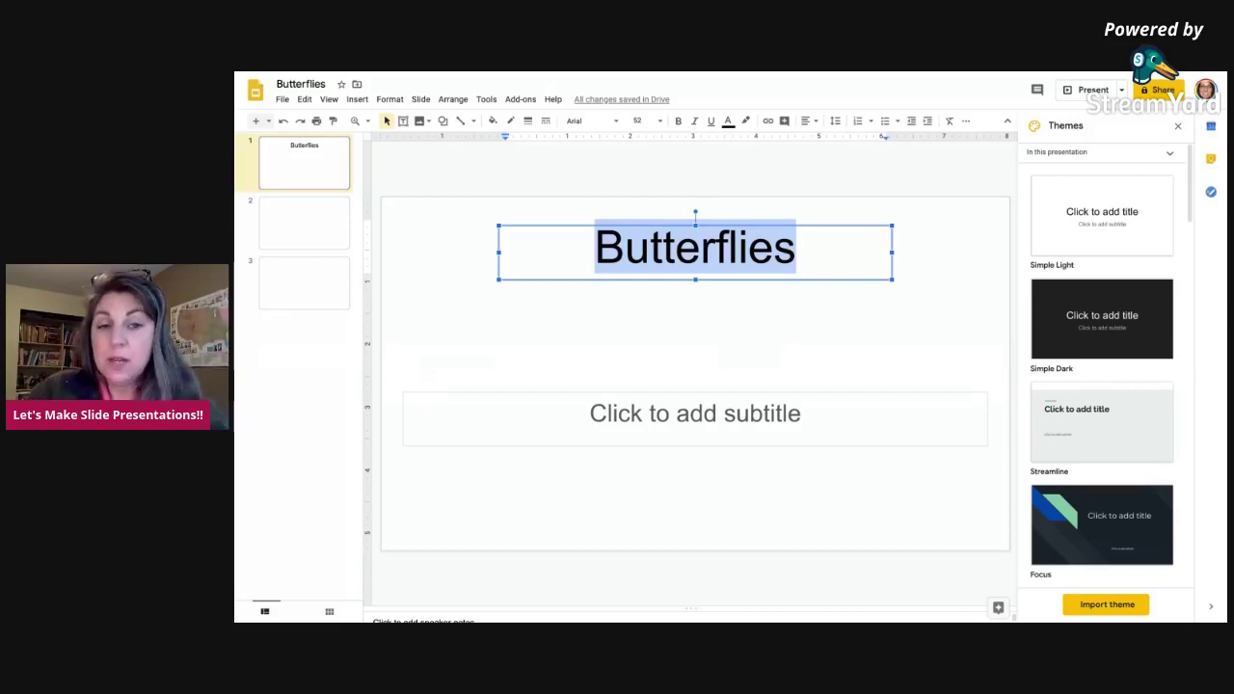
pyautogui.click(679, 249)
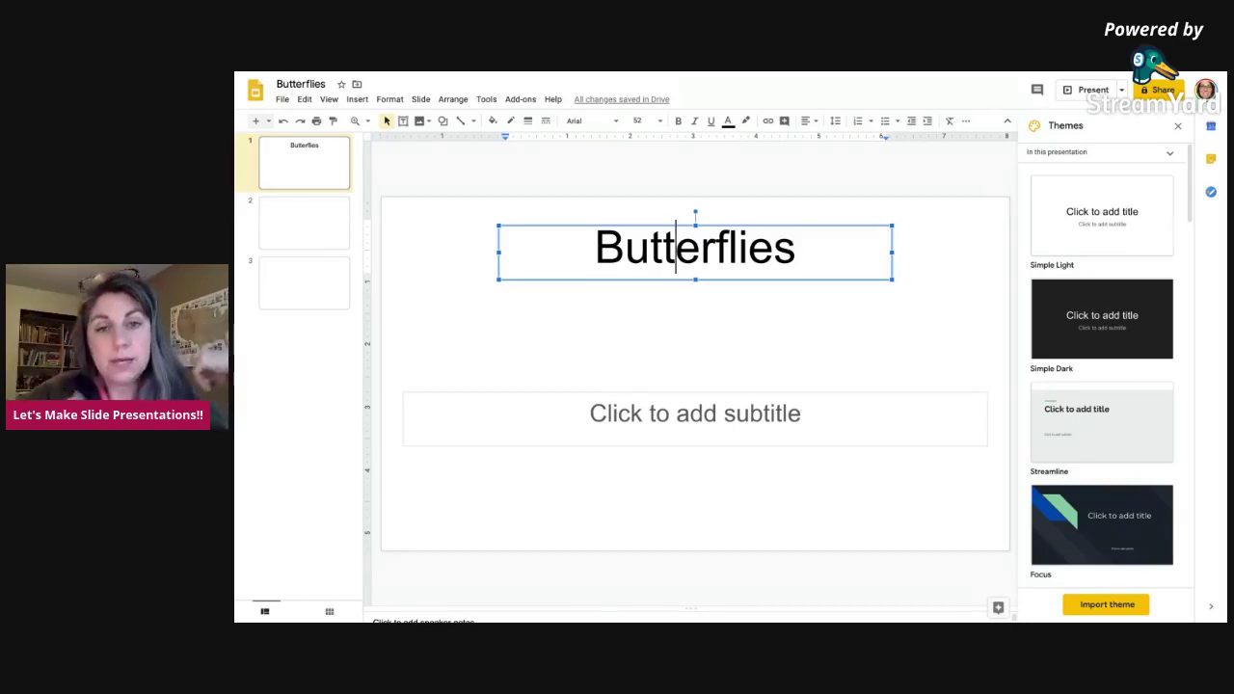
pyautogui.doubleClick(677, 248)
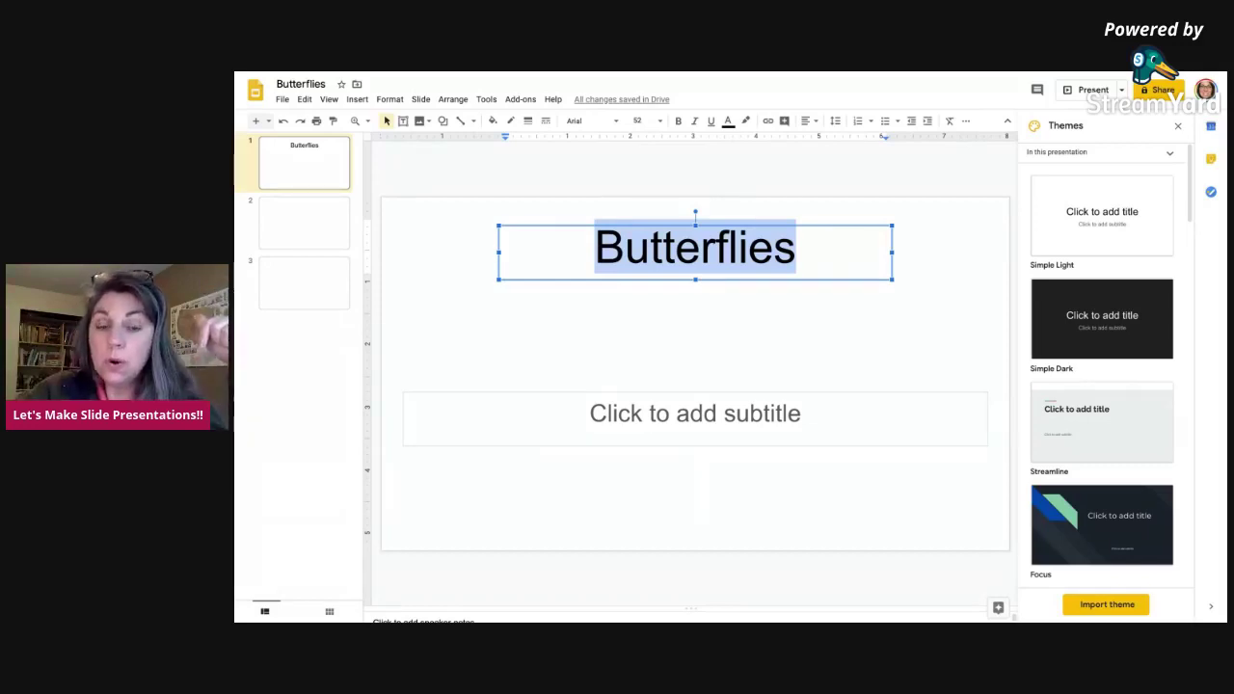
pyautogui.click(597, 249)
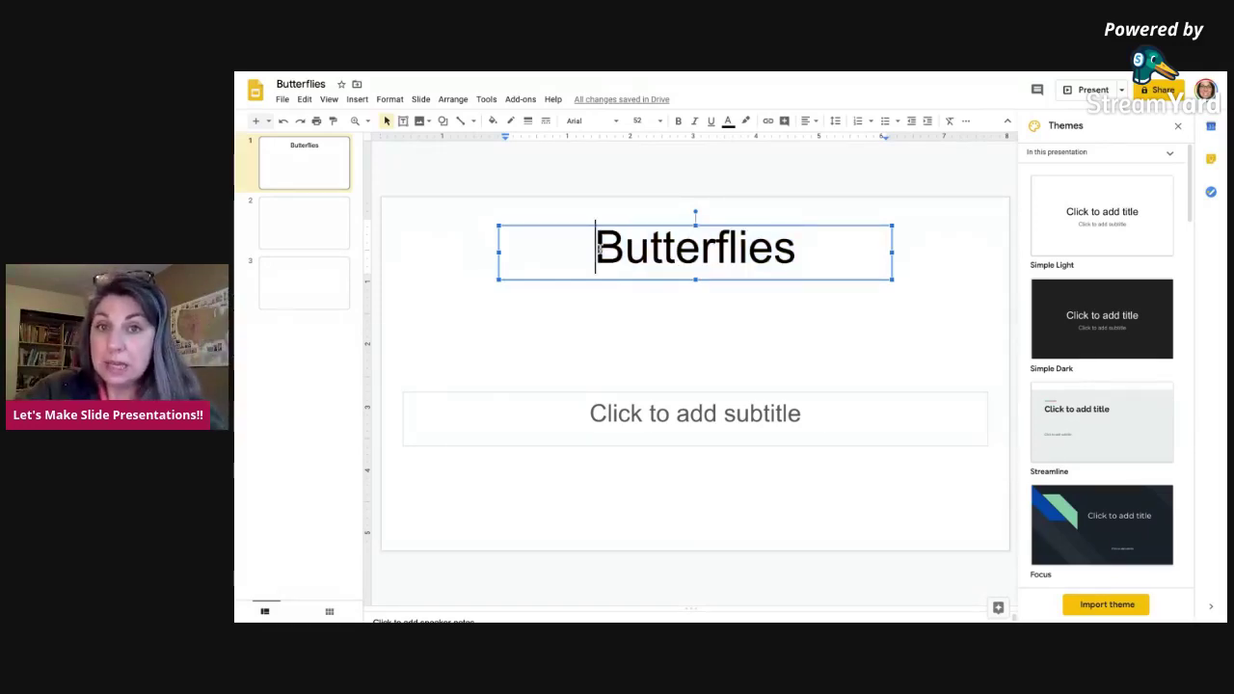
pyautogui.click(801, 258)
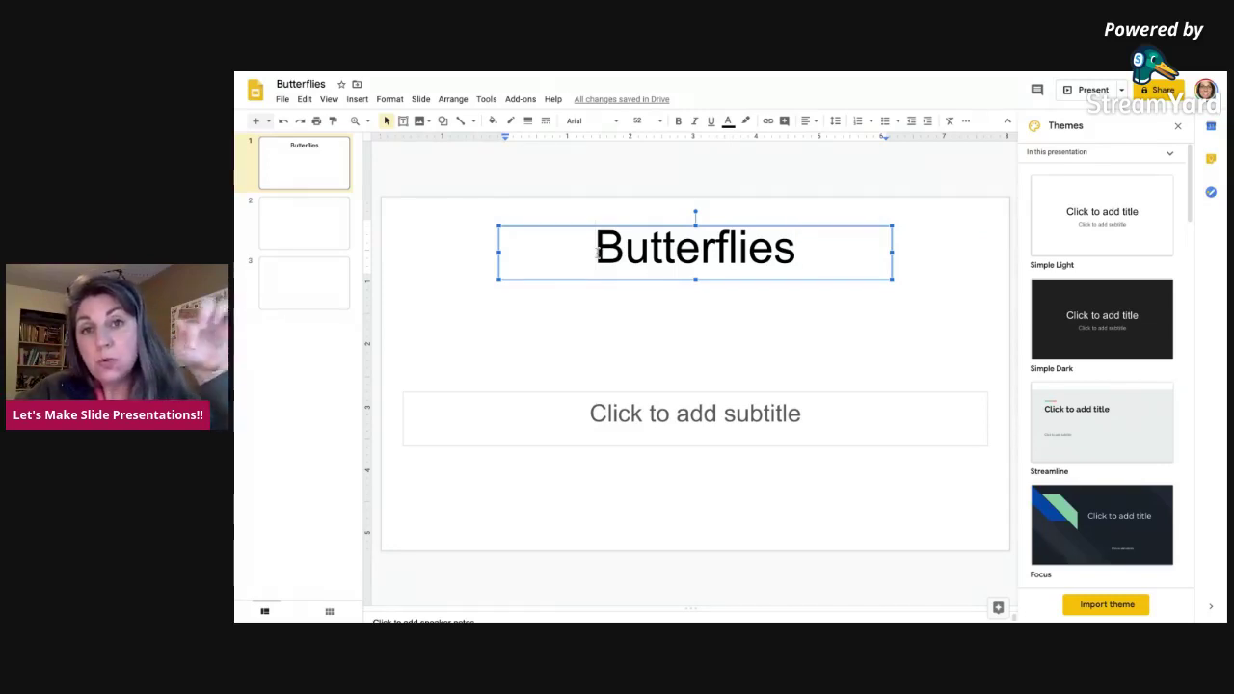
pyautogui.moveTo(597, 248); pyautogui.dragTo(796, 250)
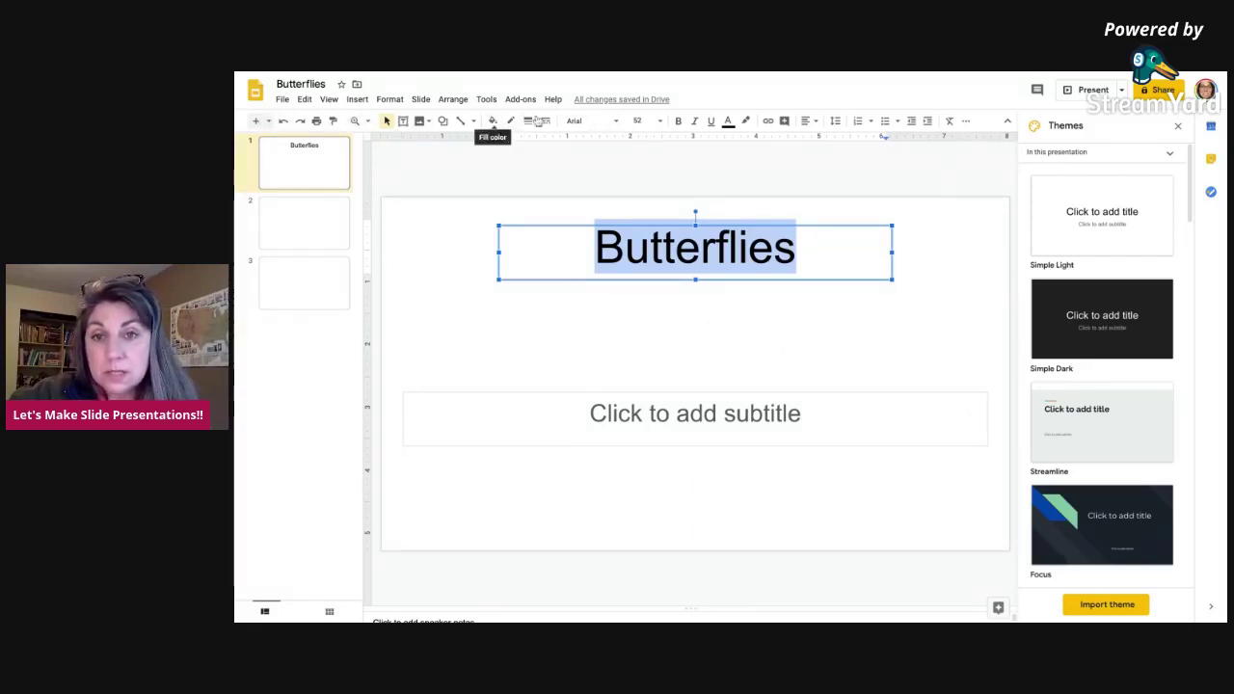
# Set the title text to 96 pt and move its box slightly lower
pyautogui.click(660, 122)
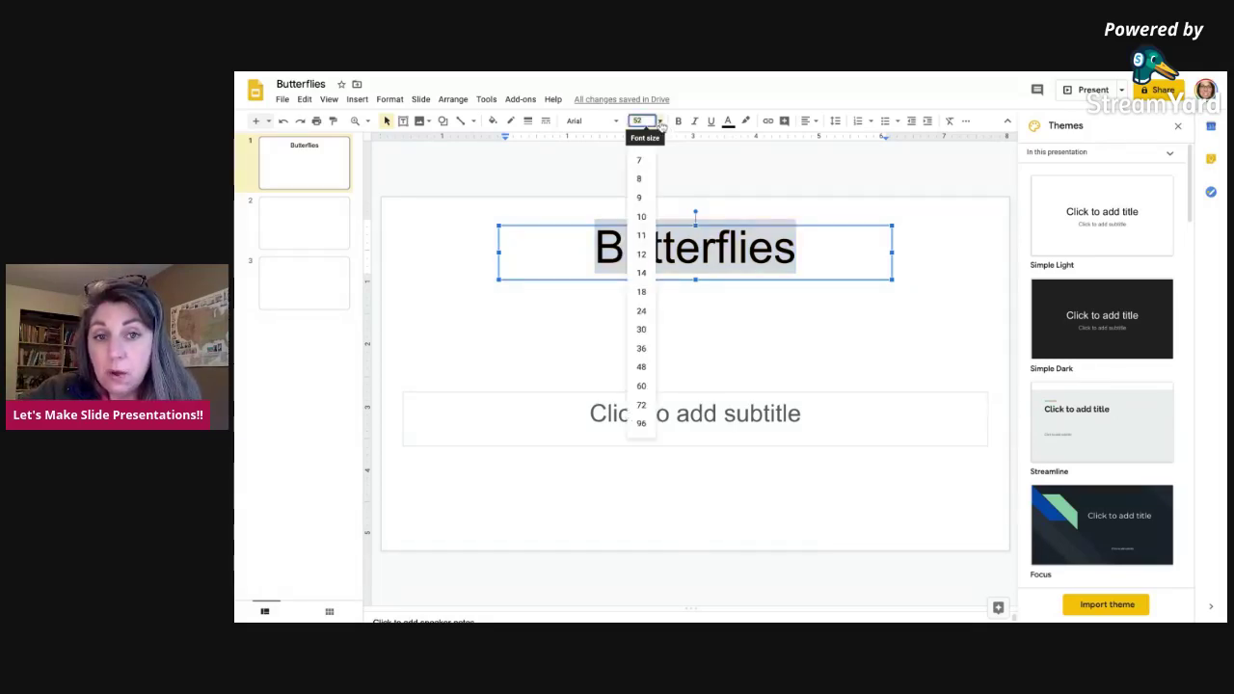
pyautogui.click(646, 424)
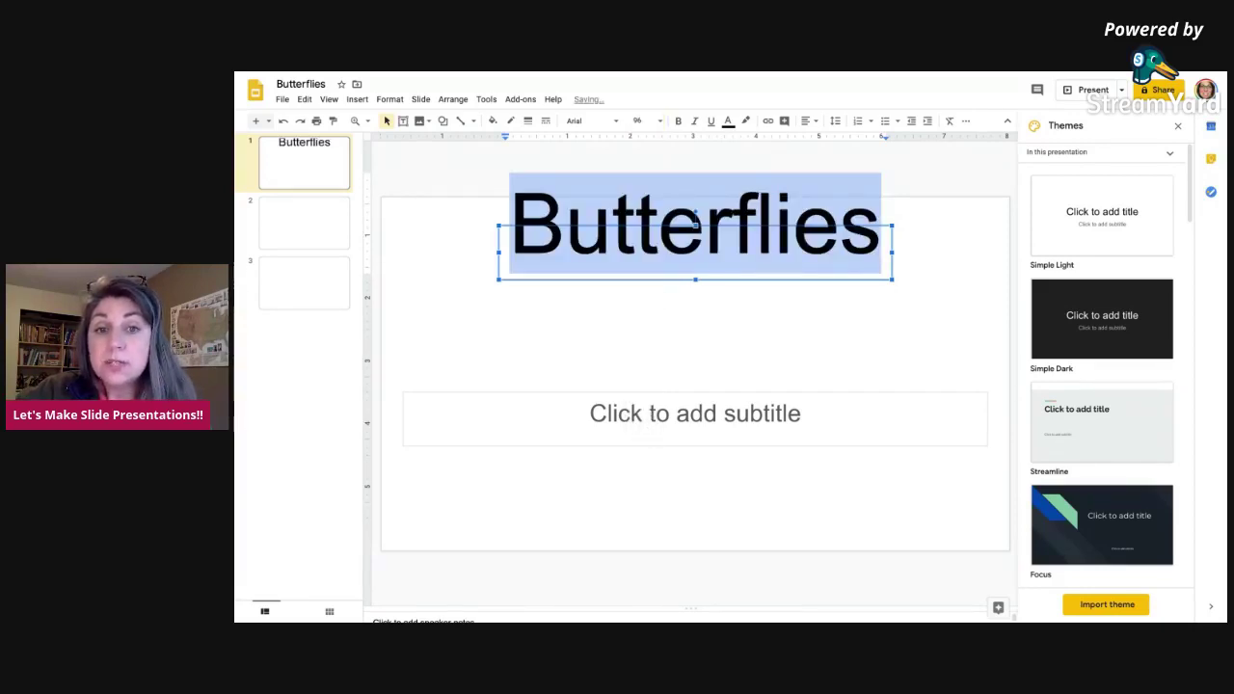
pyautogui.moveTo(682, 279); pyautogui.dragTo(682, 301)
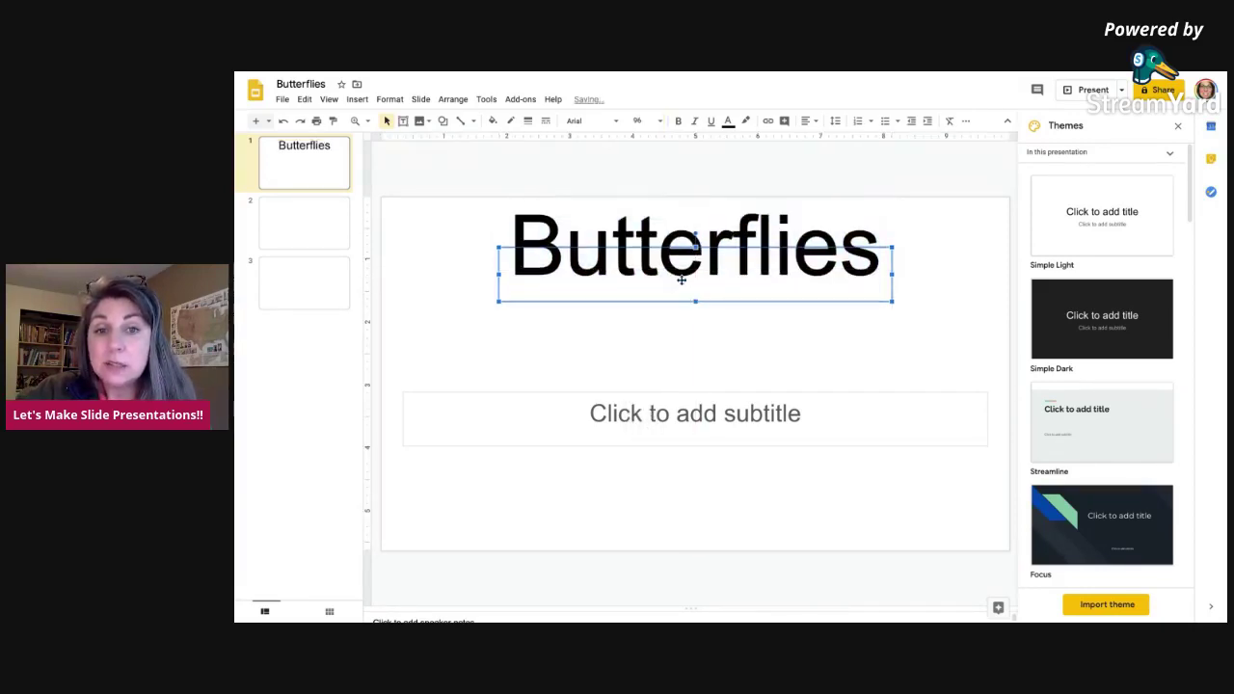
pyautogui.click(701, 345)
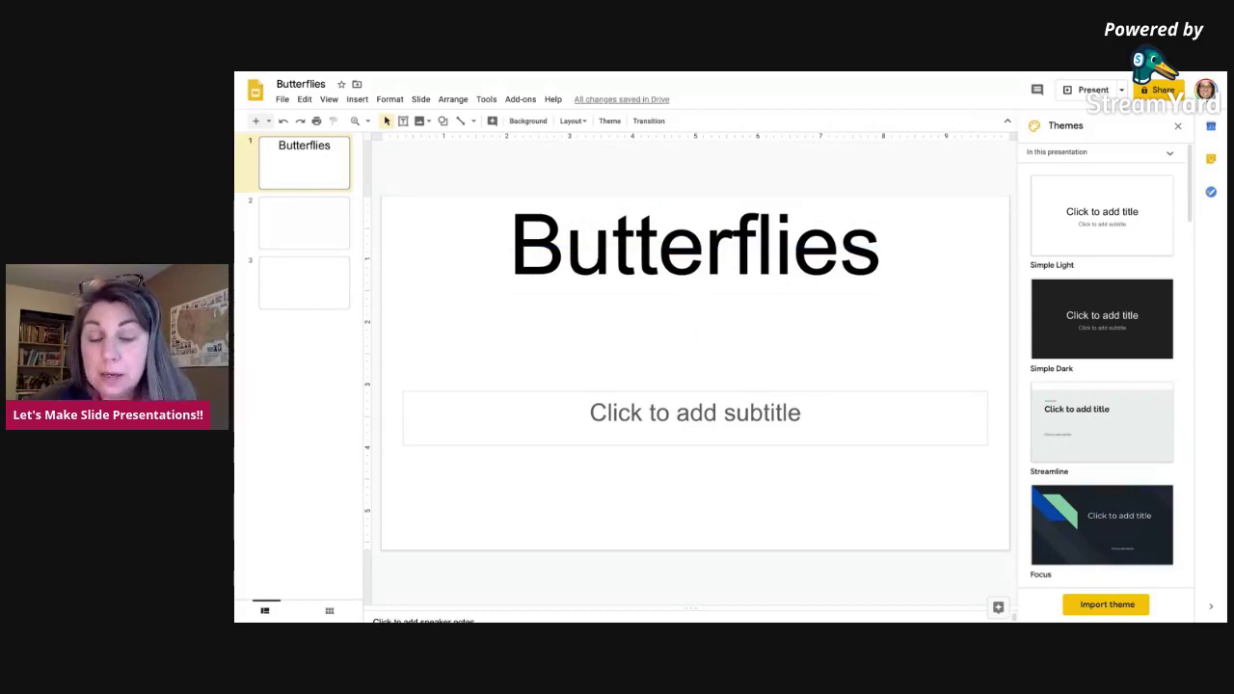
# Reselect 'Butterflies' and change its font size to 6 pt
pyautogui.doubleClick(697, 241)
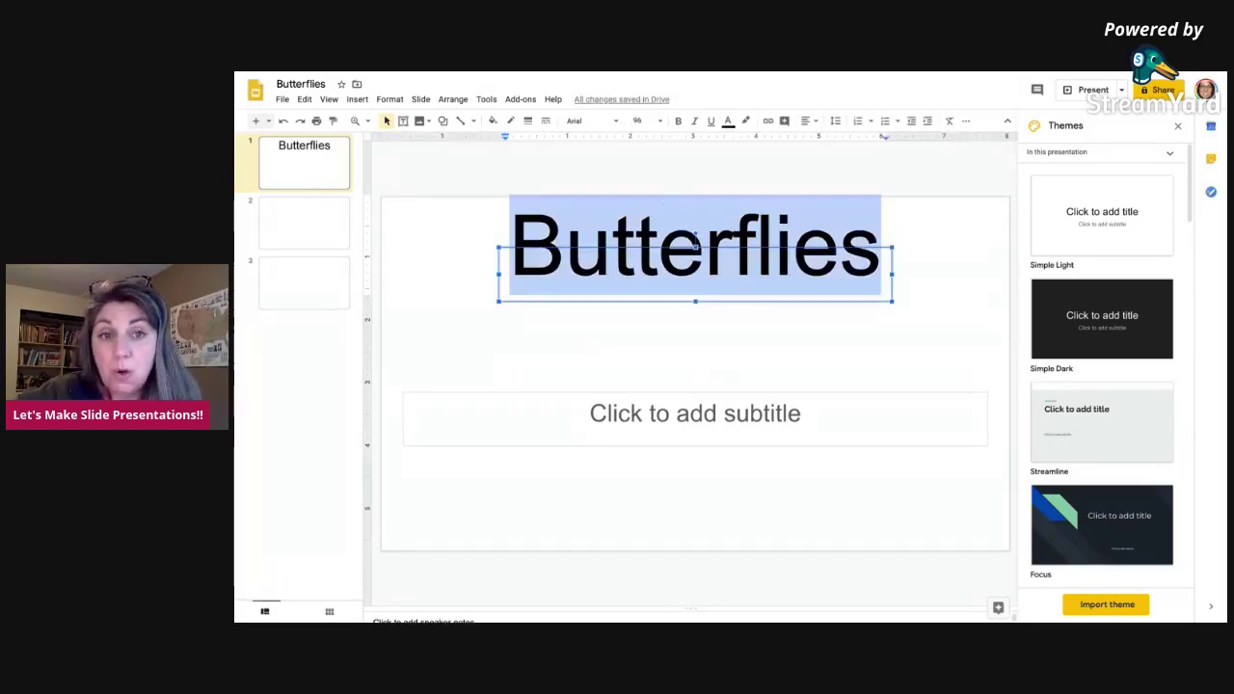
pyautogui.click(660, 120)
pyautogui.click(647, 144)
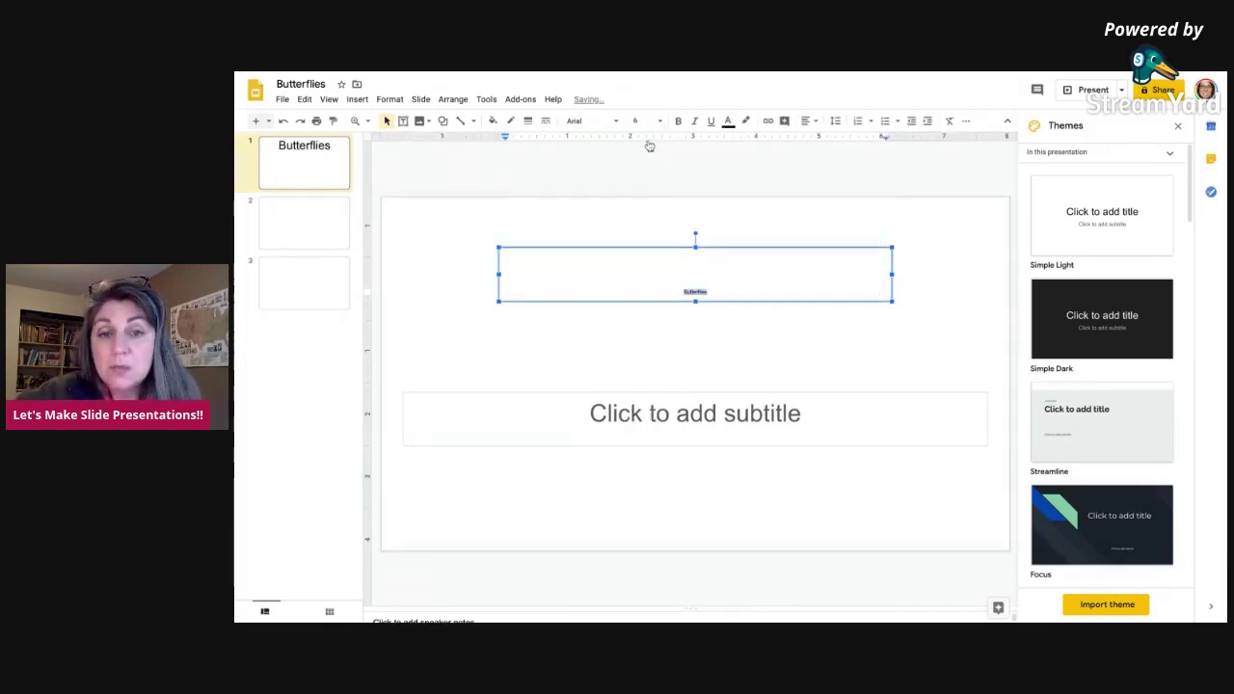